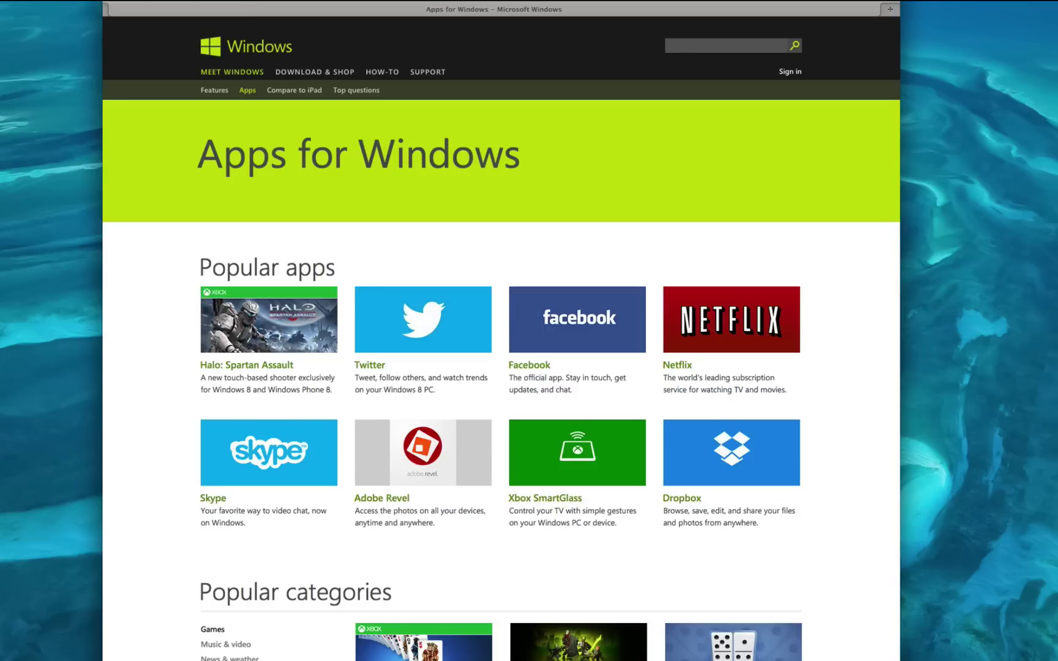
Load native-instruments.com by completing 'native' in Safari's address bar.
type("tive")
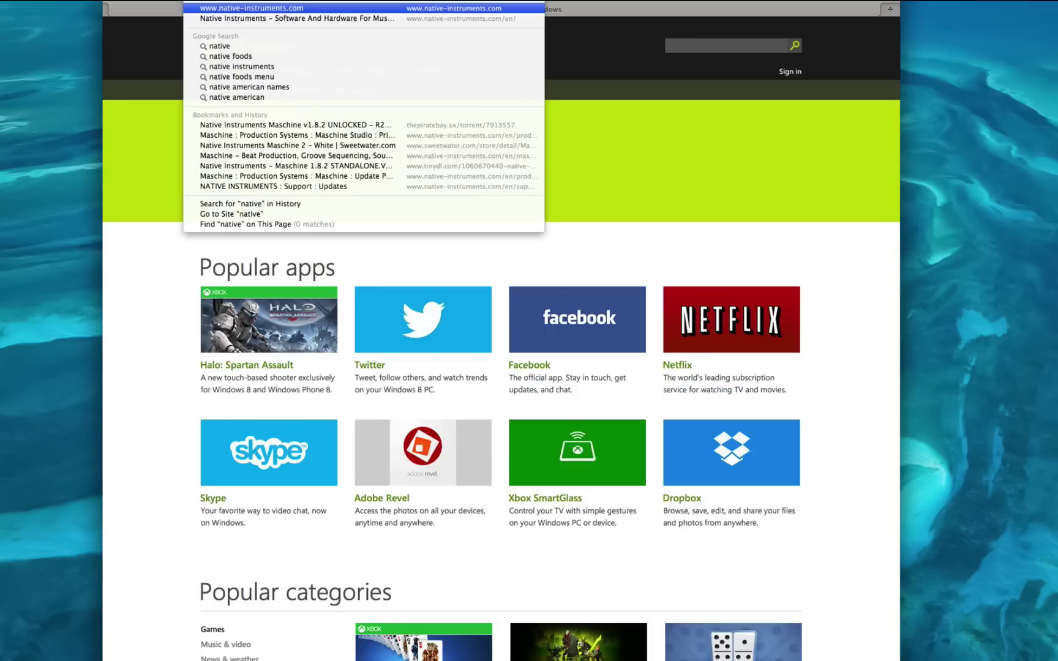
key("Return")
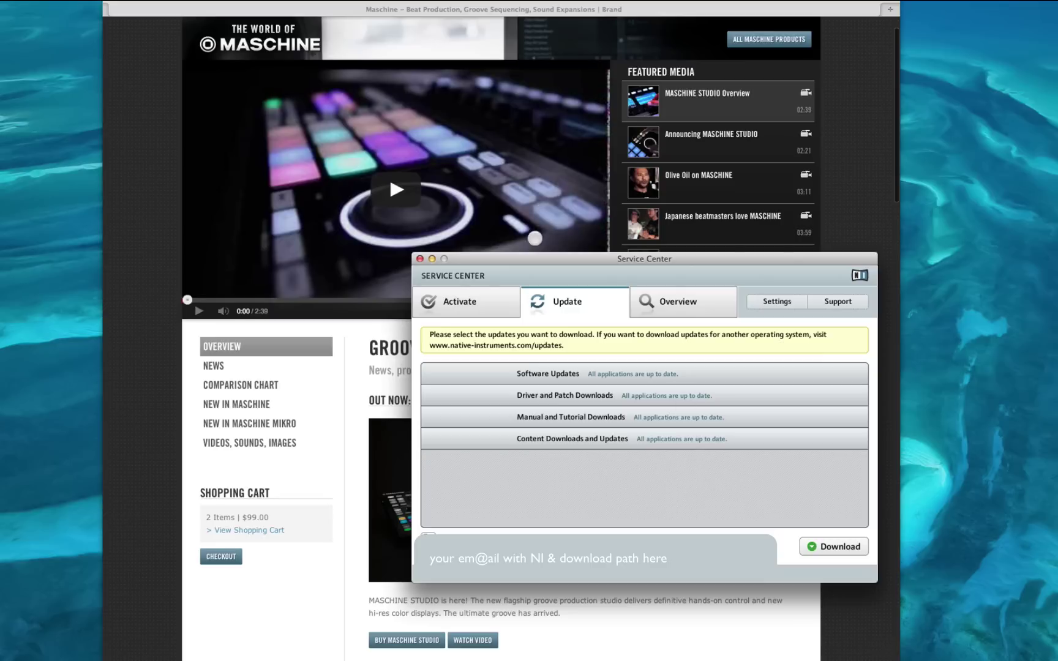
Move Service Center aside and open the $99.00 MASCHINE 2.0 Software Update page from the Maschine overview.
left_click_drag(532, 260, 829, 249)
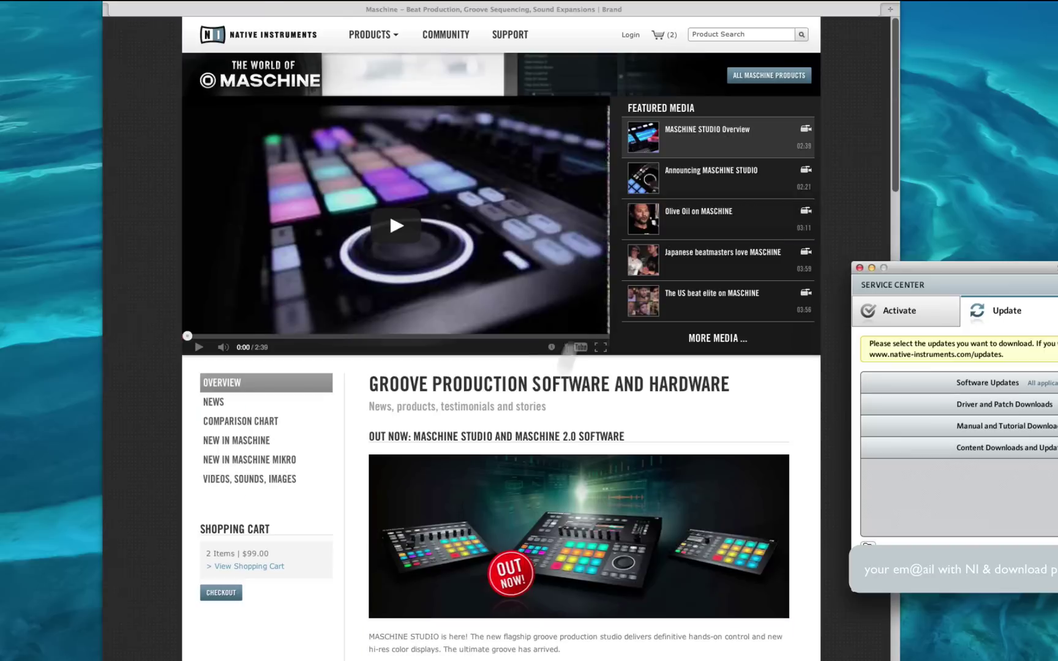
scroll(587, 354, "down", 10)
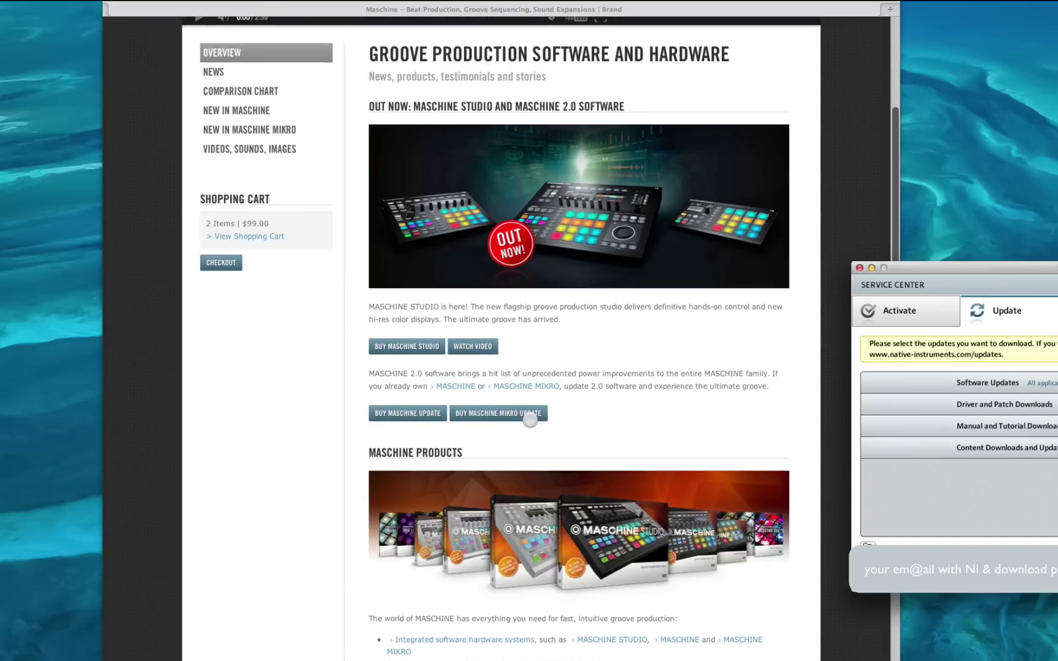
left_click(423, 415)
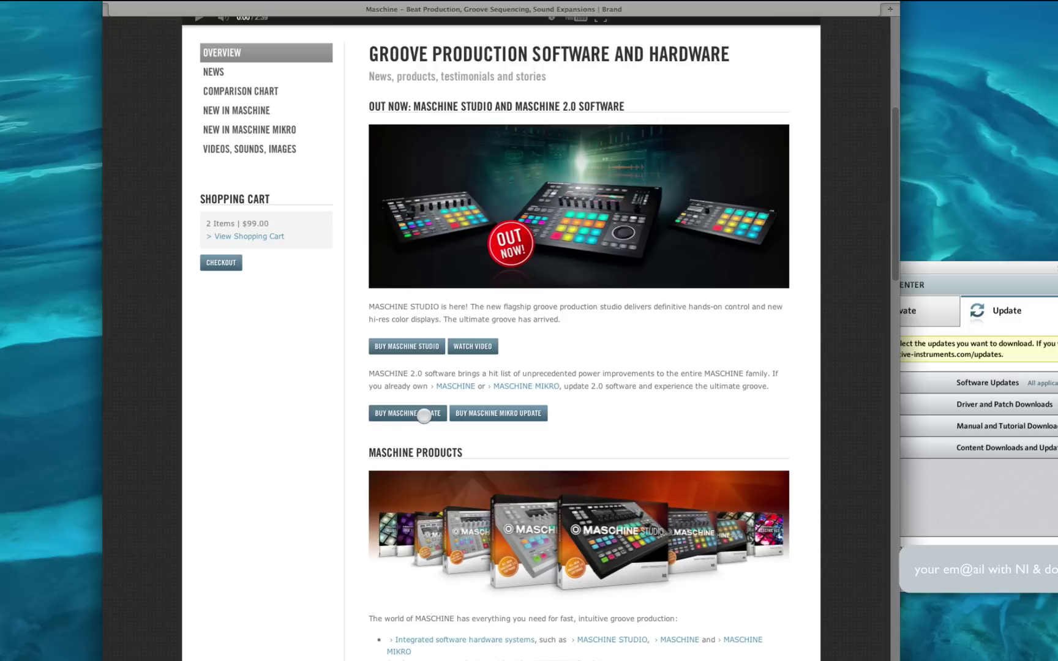
left_click(424, 415)
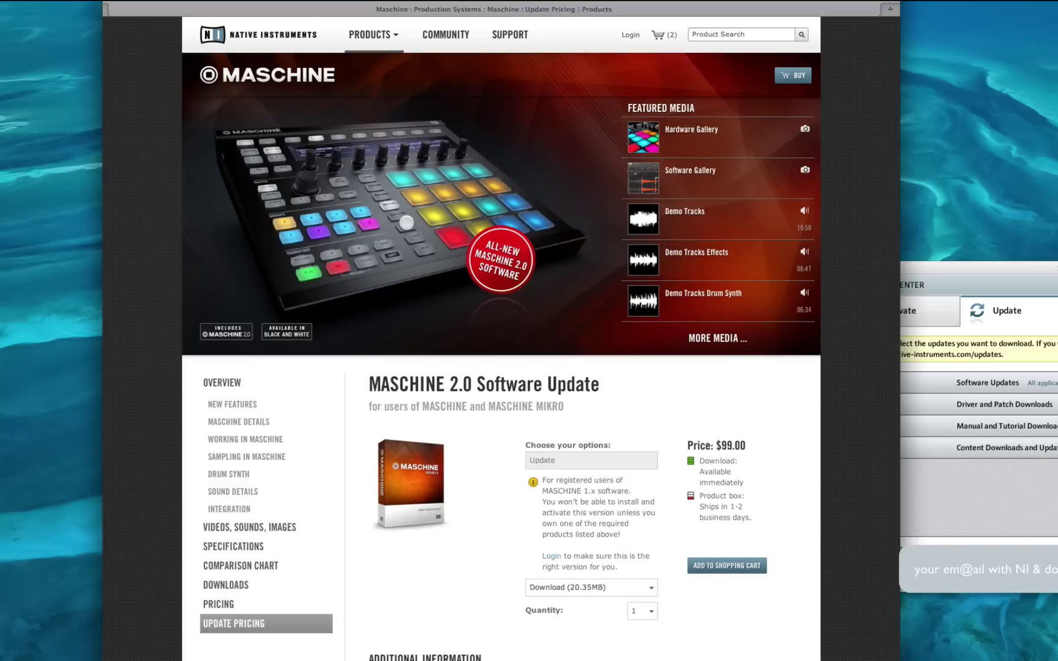
scroll(406, 223, "down", 2)
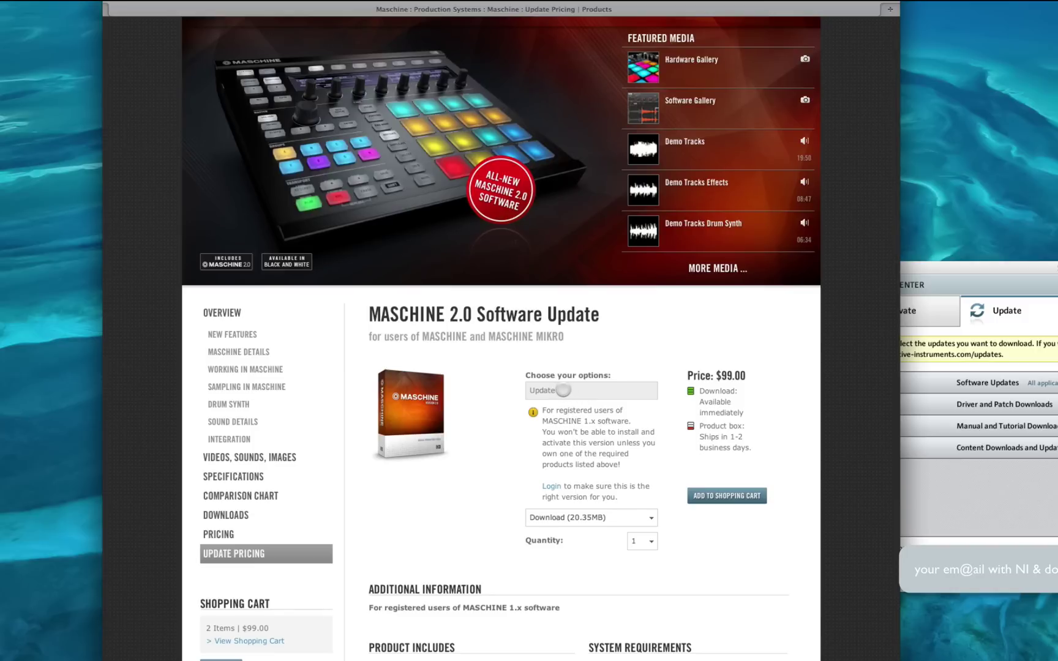
left_click(641, 522)
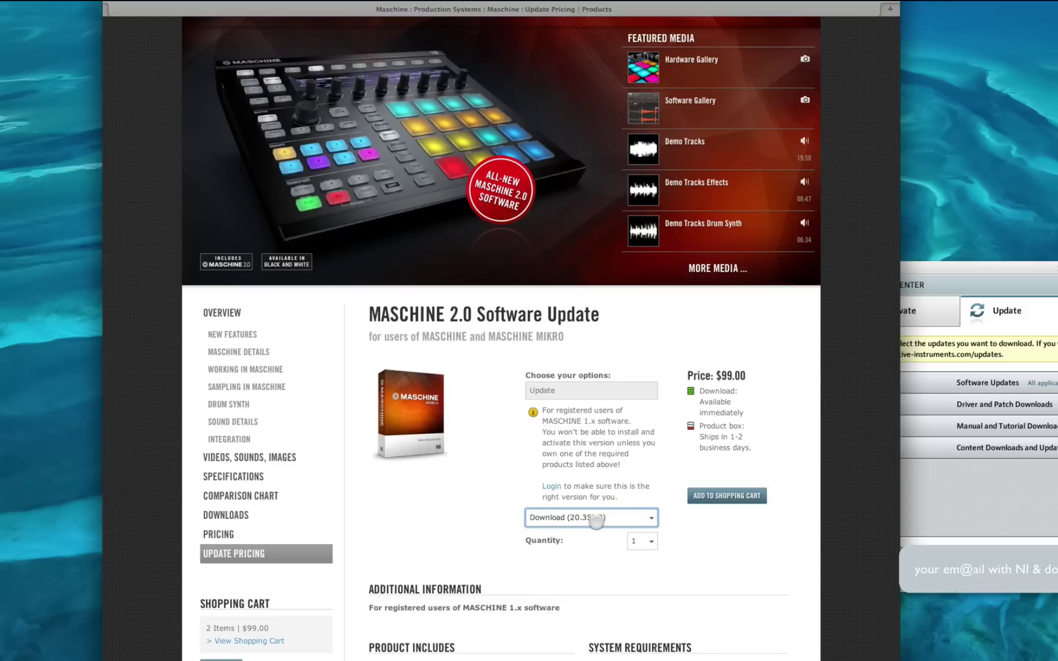
left_click(648, 521)
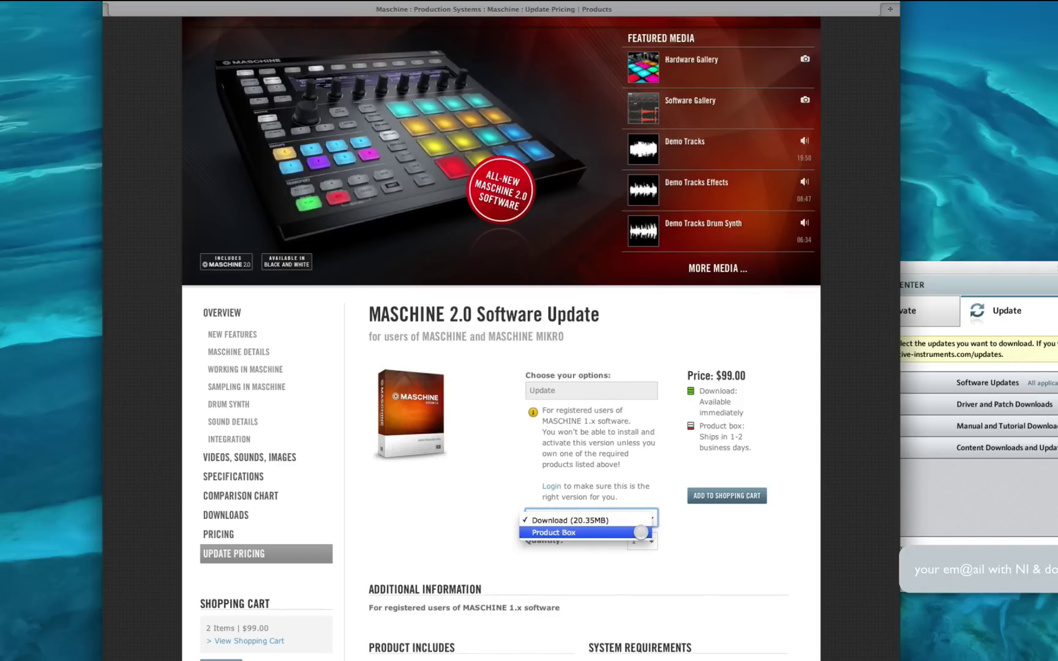
left_click(641, 532)
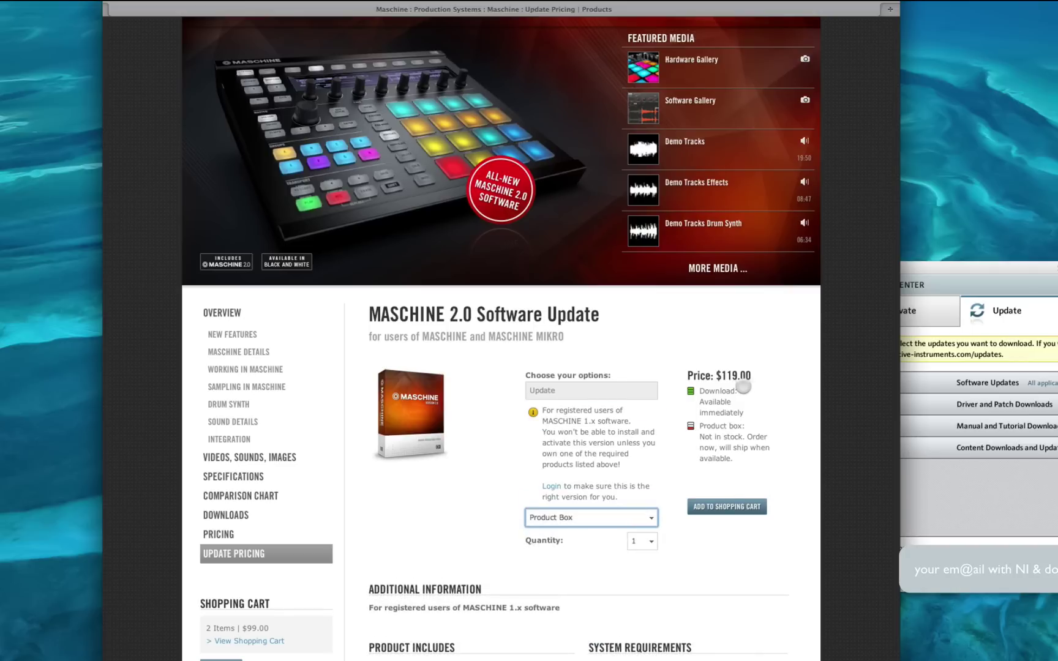
left_click(650, 519)
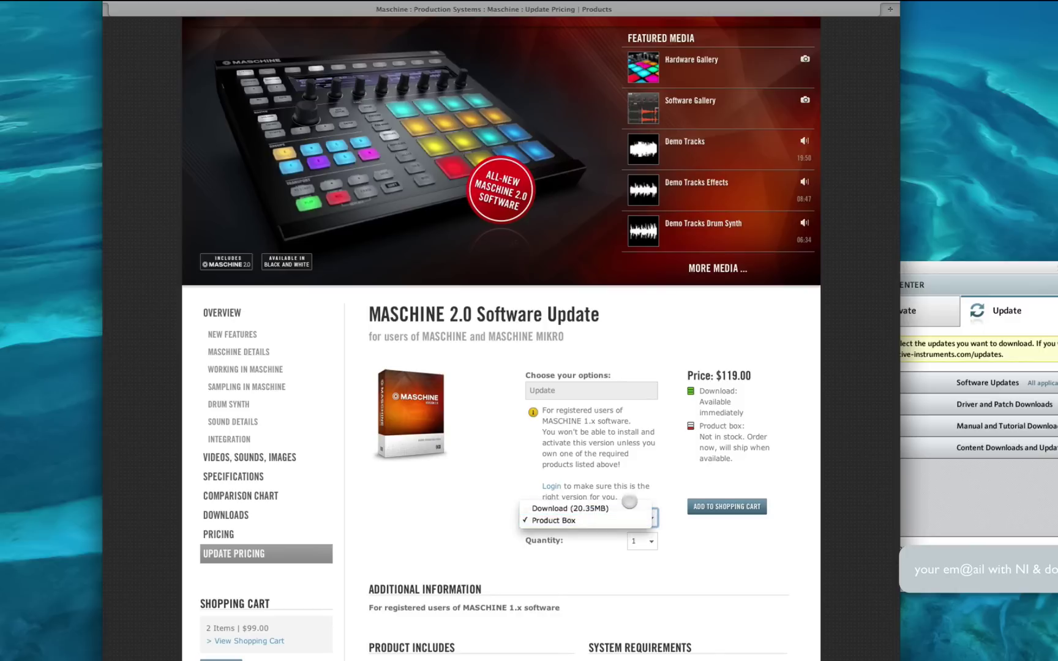
left_click(629, 508)
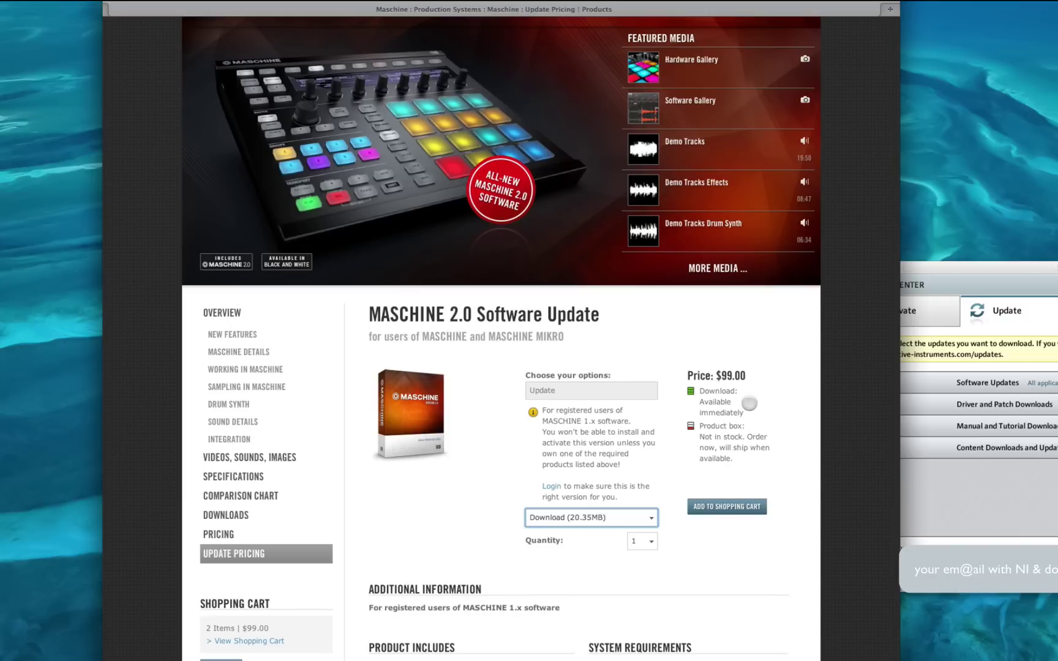
Add the $99.00 MASCHINE 2.0 update download to the cart and select the E-voucher or Gift Card field.
left_click(733, 507)
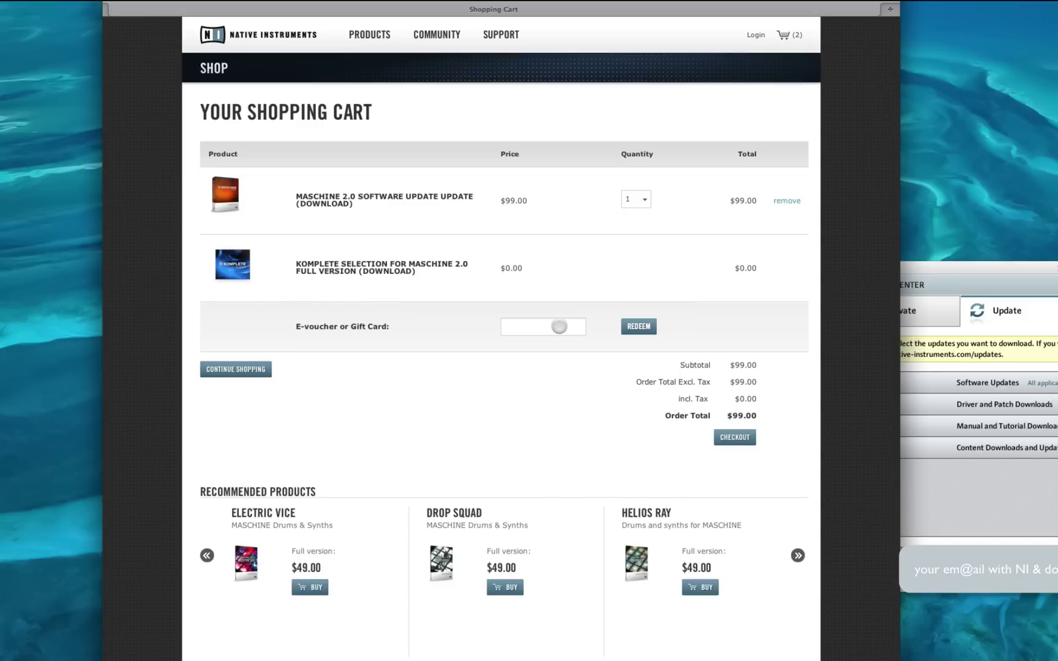
left_click(558, 326)
Open the shop's login page and start entering the account e-mail address.
left_click(773, 44)
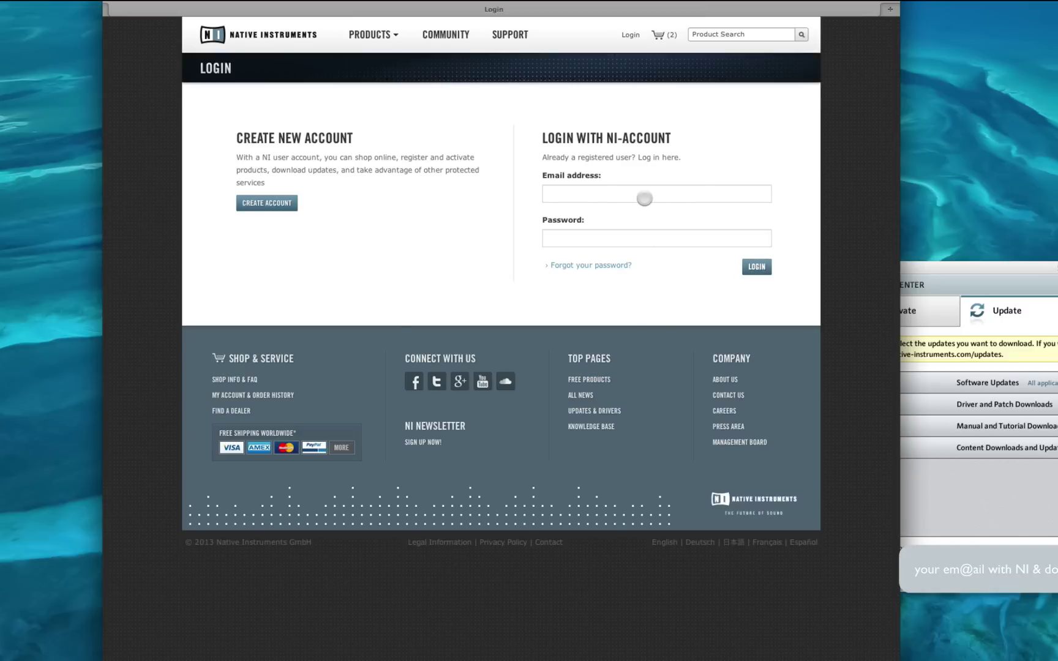
left_click(644, 198)
left_click_drag(925, 264, 675, 300)
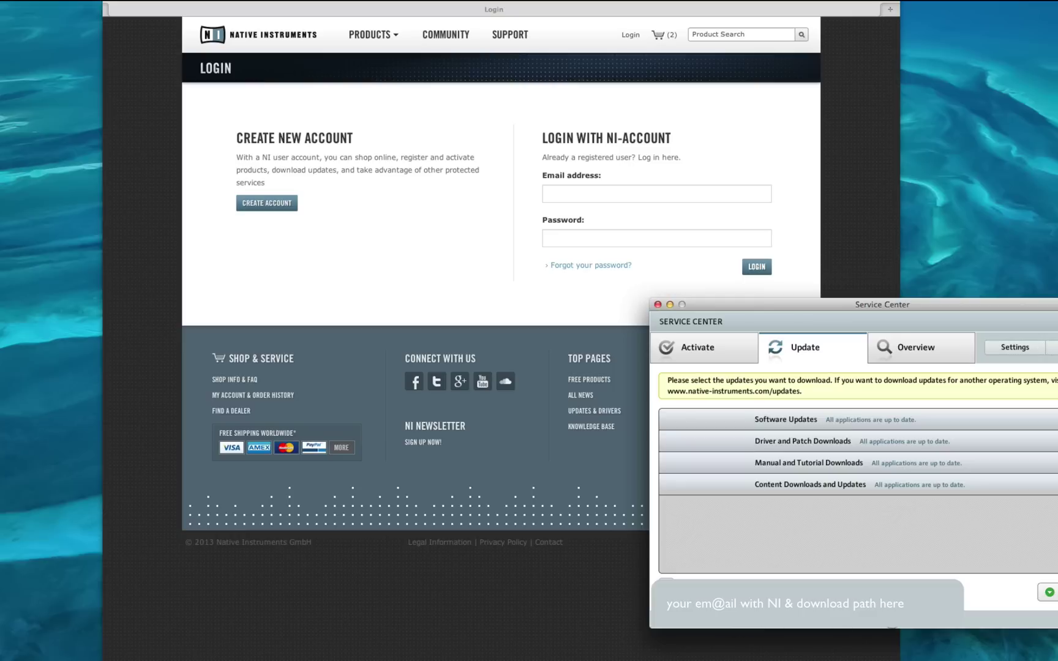
left_click(561, 270)
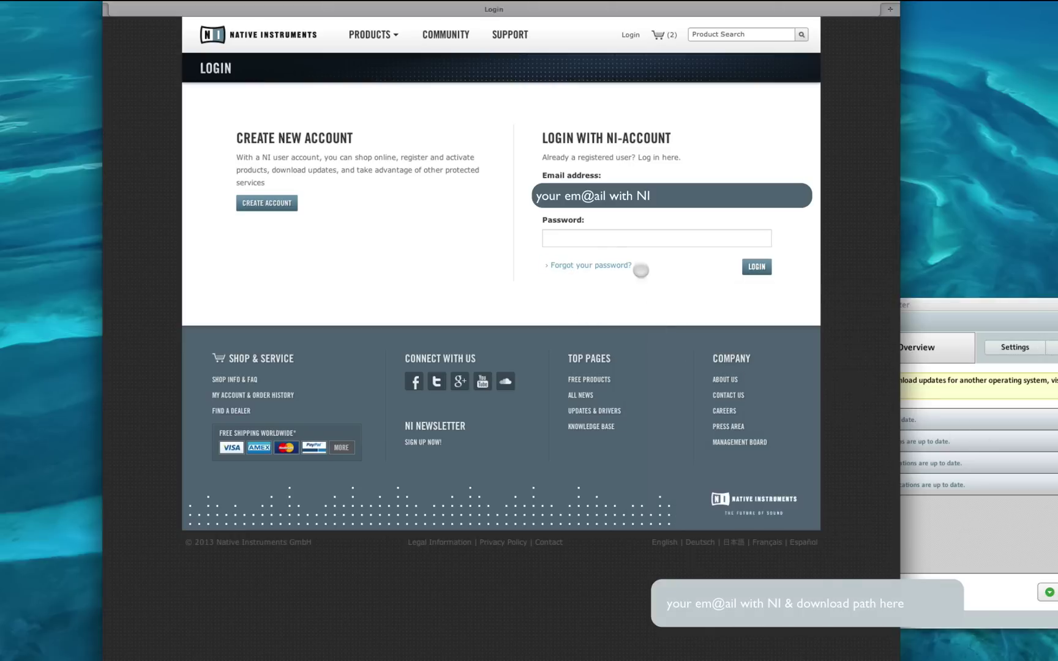
Clear the floating panels off the form, log in, and decline saving the password.
left_click(1019, 524)
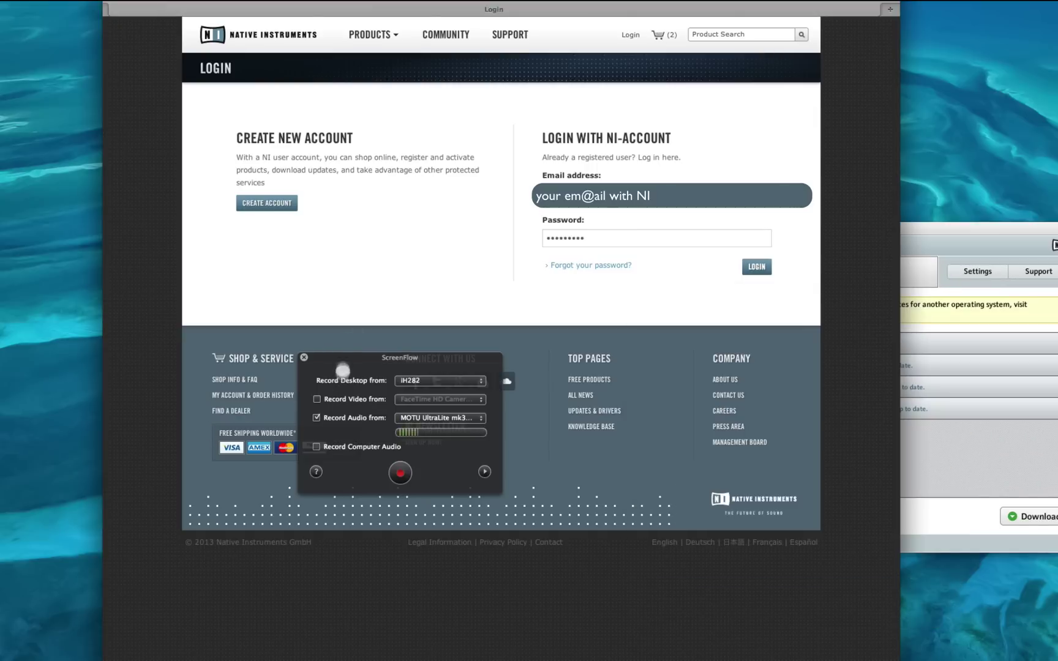
left_click_drag(345, 357, 439, 499)
left_click(756, 268)
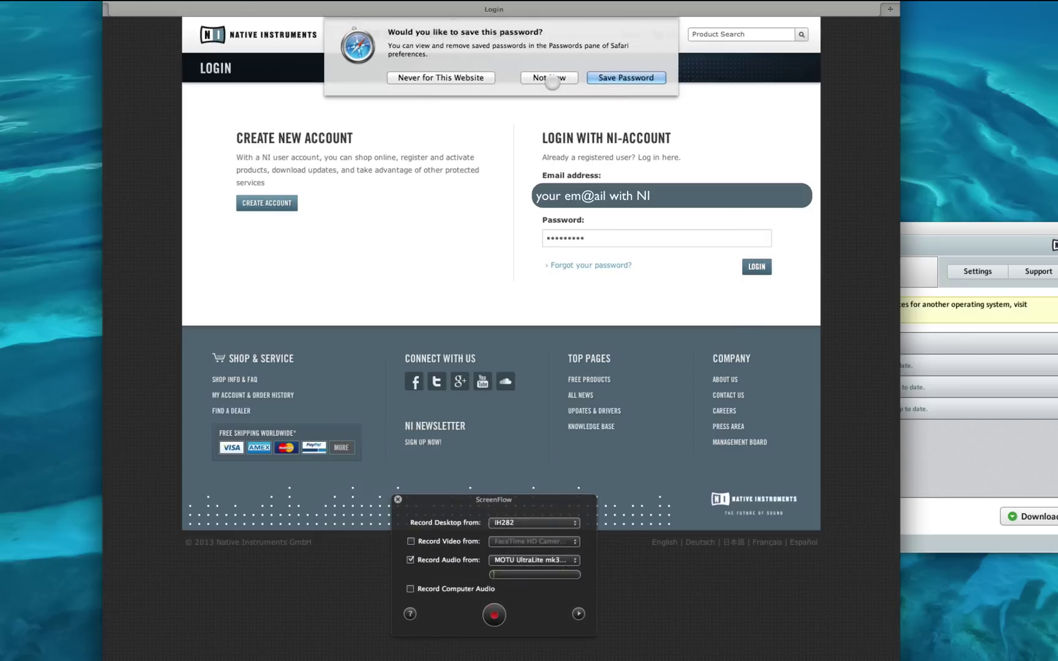
left_click(554, 80)
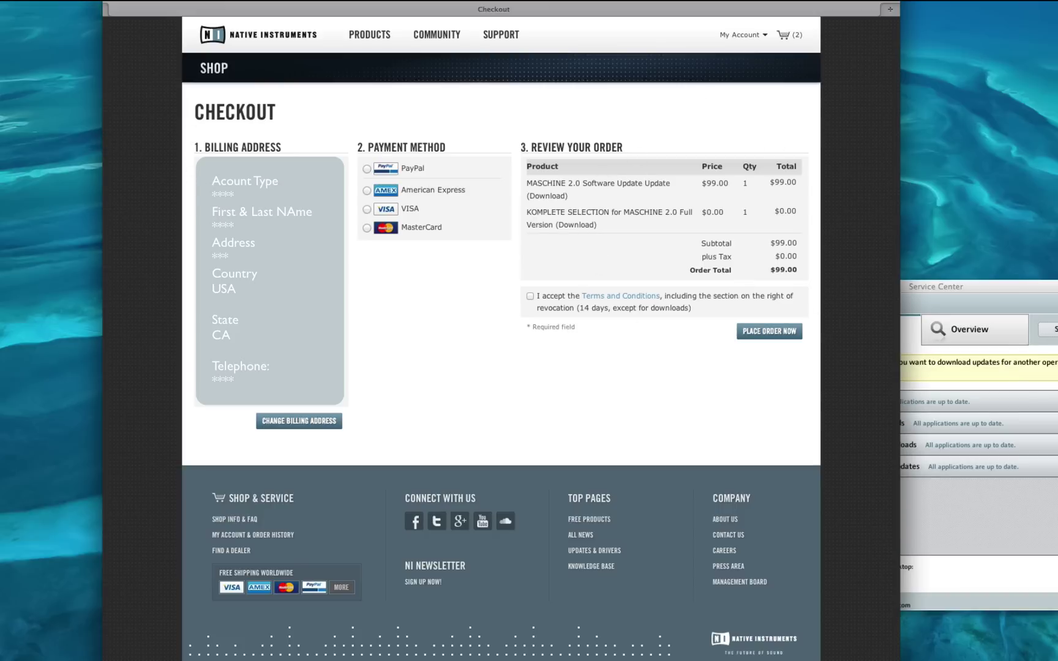
Highlight the Billing Address block on the $99.00 MASCHINE 2.0 checkout page.
left_click_drag(195, 135, 333, 407)
left_click(407, 364)
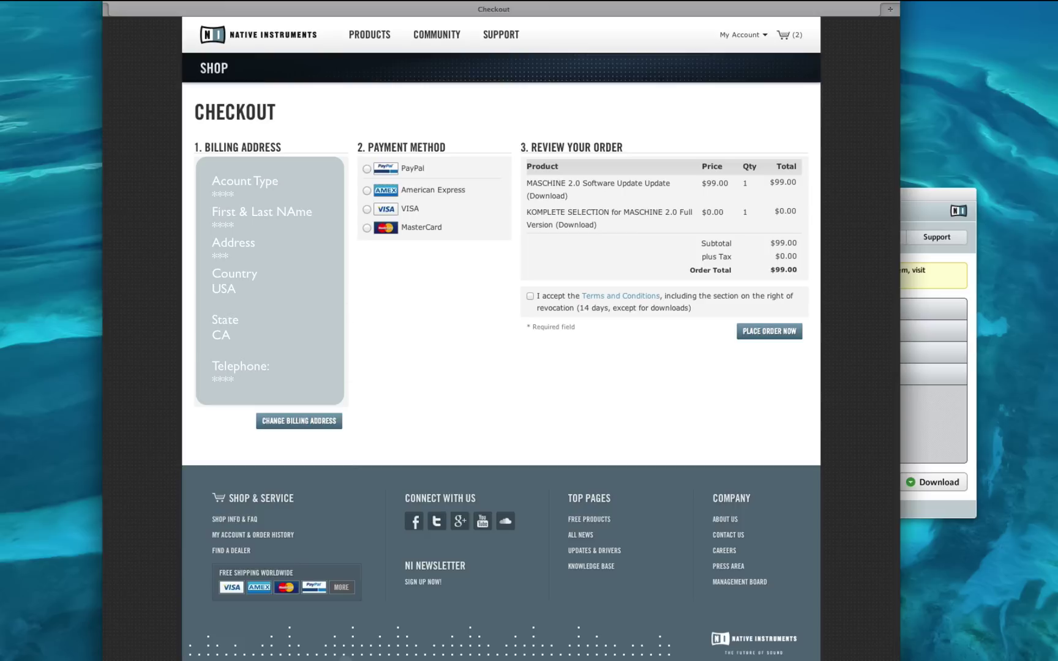
mouse_move(331, 649)
left_click(23, 637)
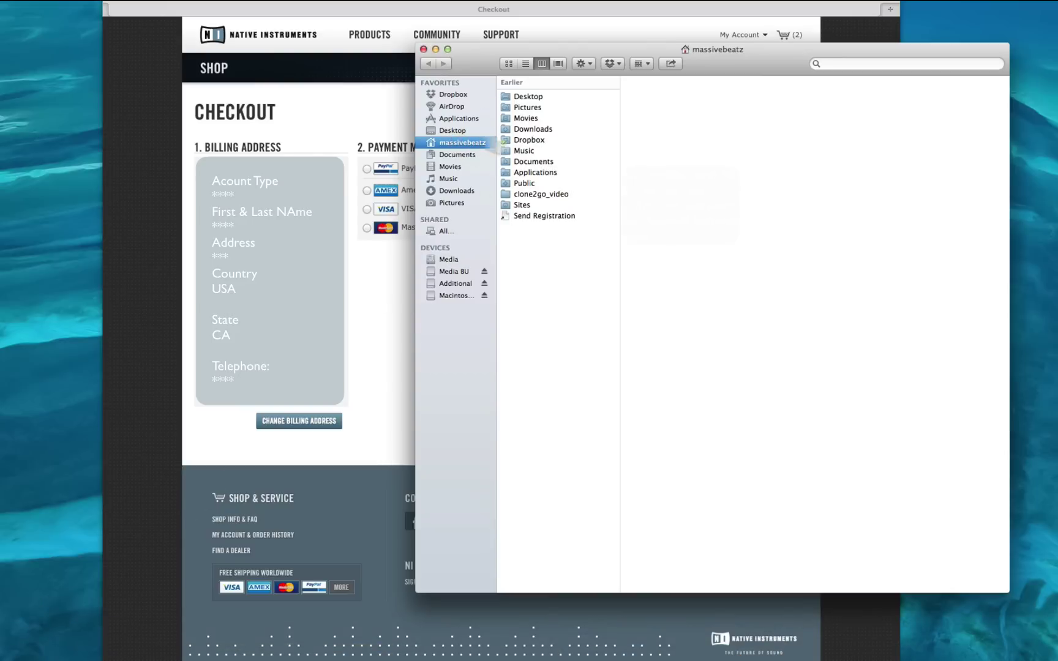
left_click(519, 161)
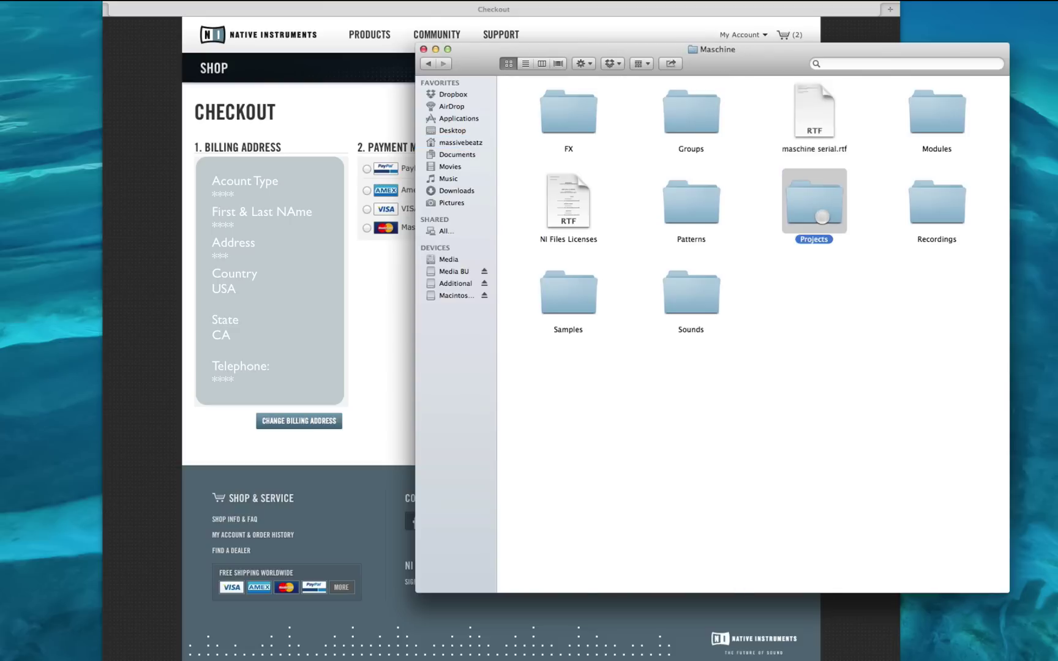
double_click(823, 218)
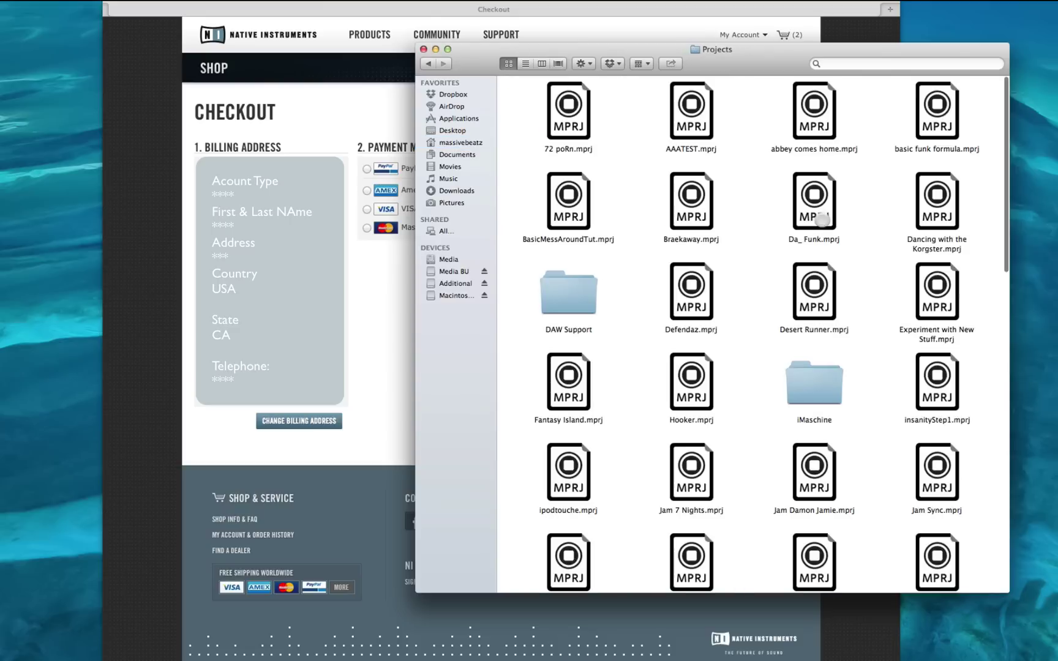
scroll(751, 330, "down", 10)
scroll(751, 355, "up", 10)
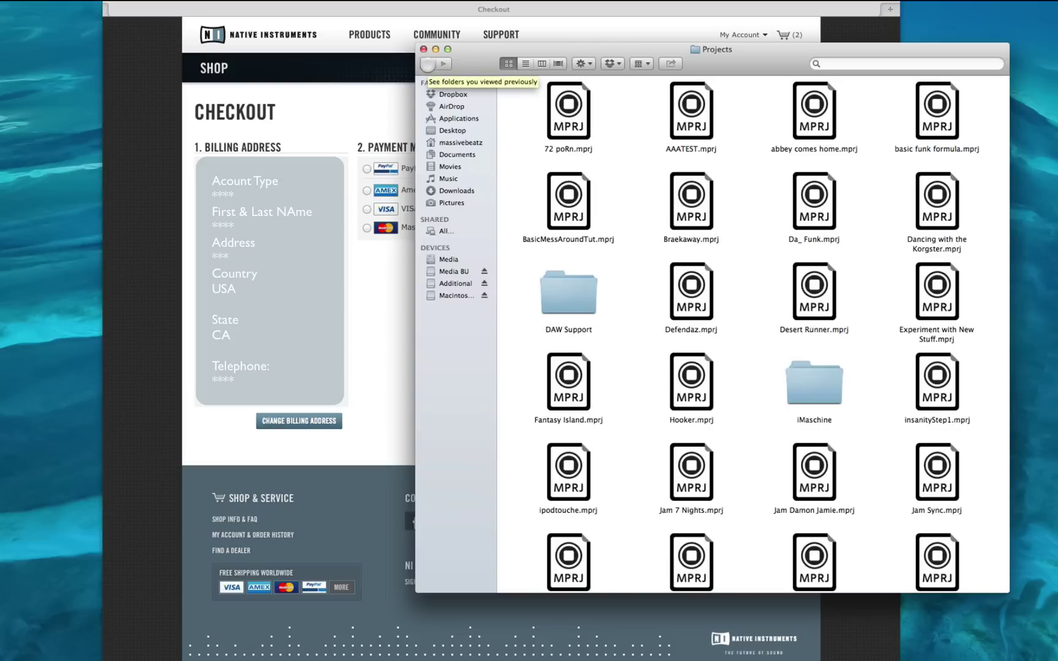
left_click(690, 199)
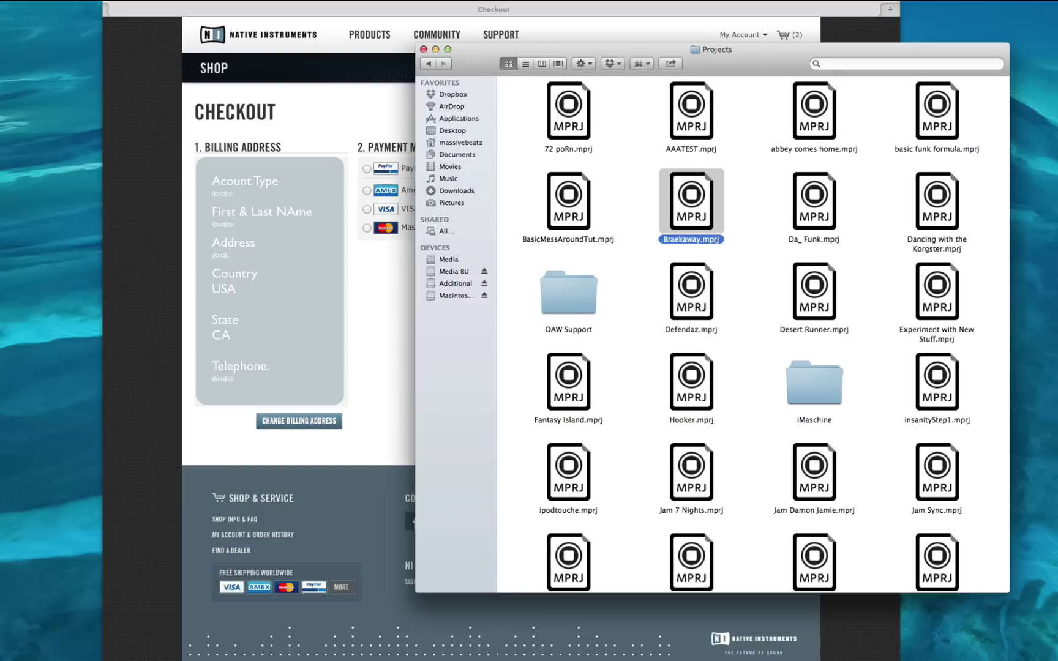
left_click(429, 64)
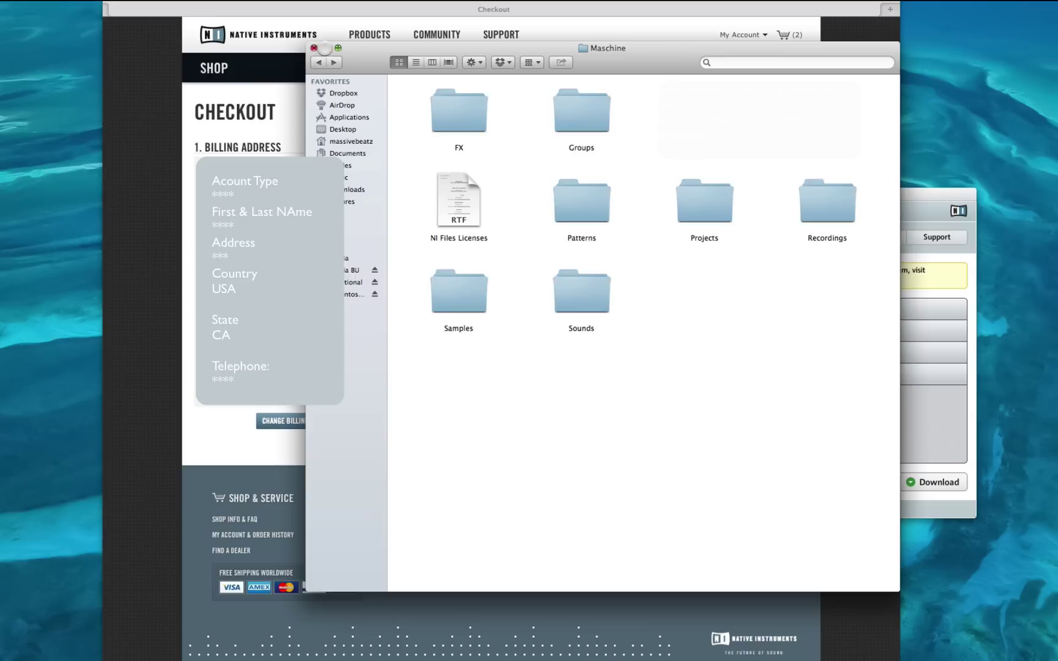
left_click(325, 47)
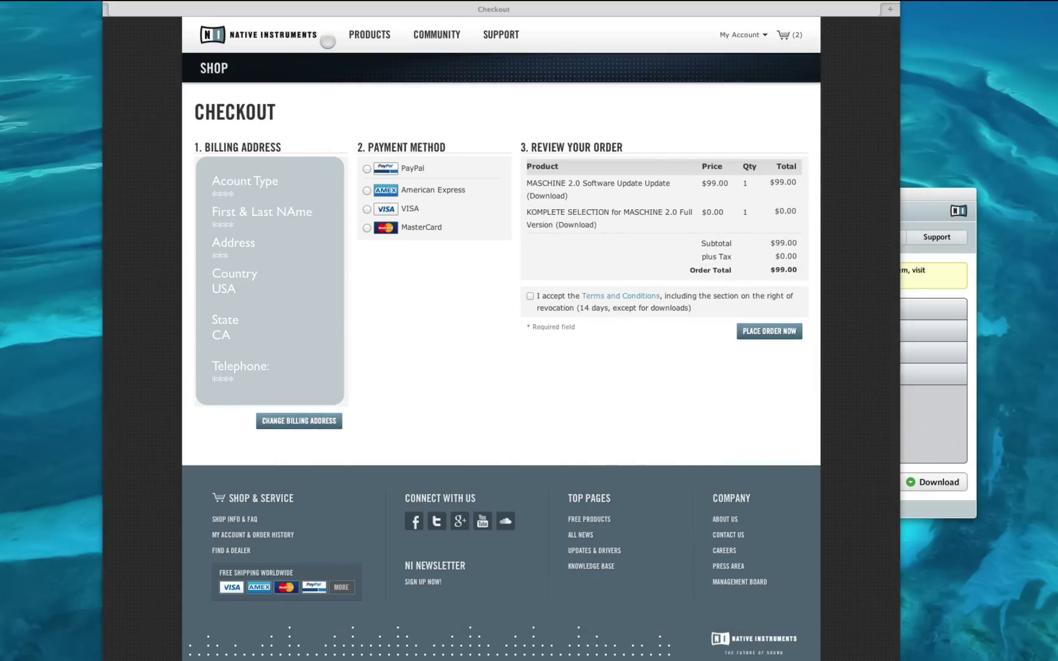